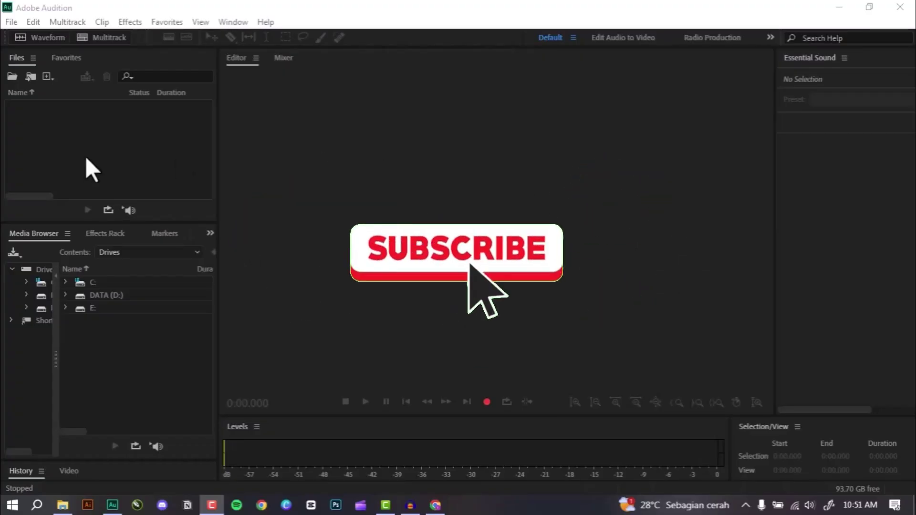
Step: Set the default audio input to Microphone (USBAudio1.0) in the audio hardware preferences
click(34, 22)
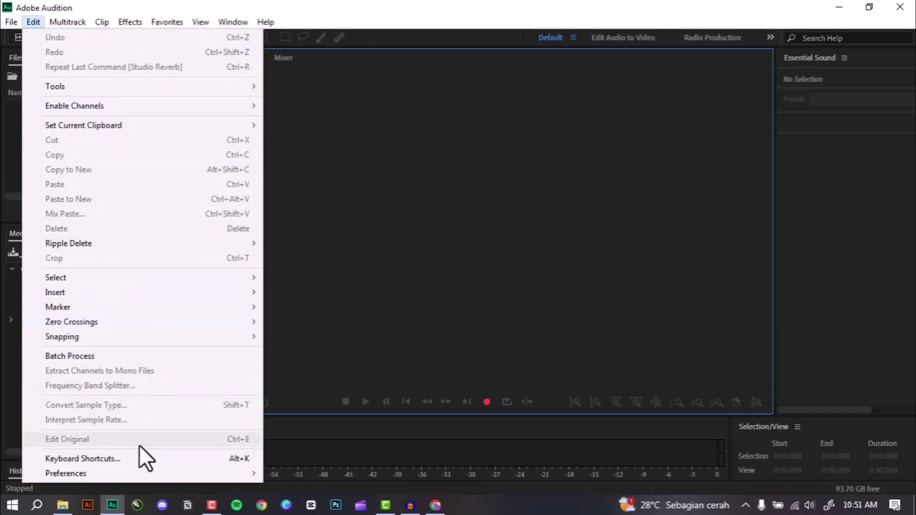
mouse_move(124, 472)
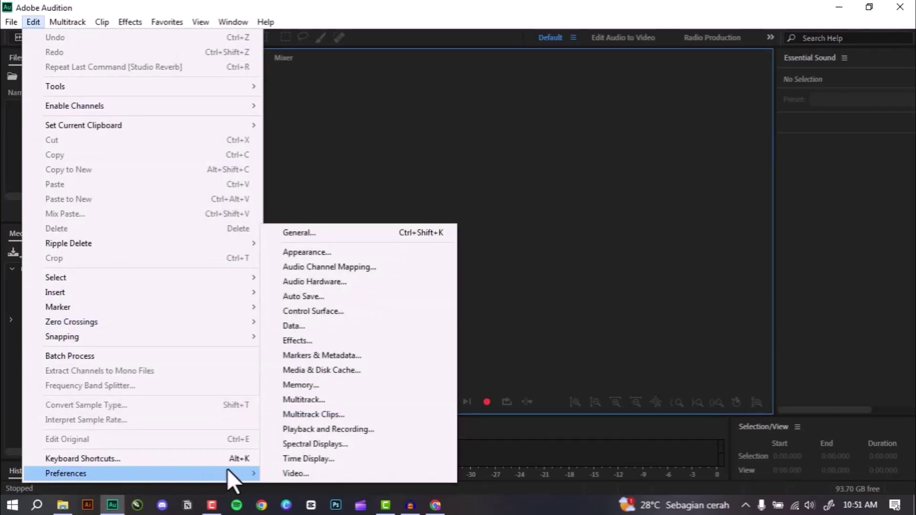
click(346, 282)
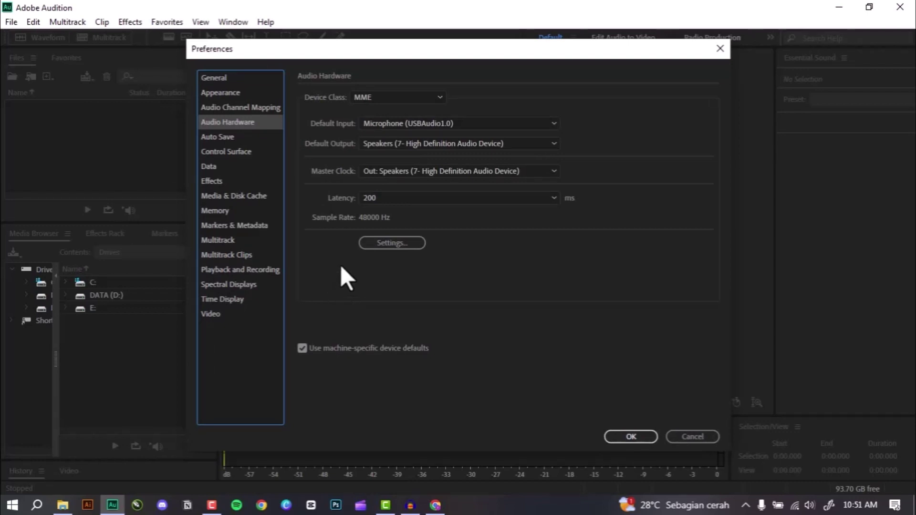
click(445, 122)
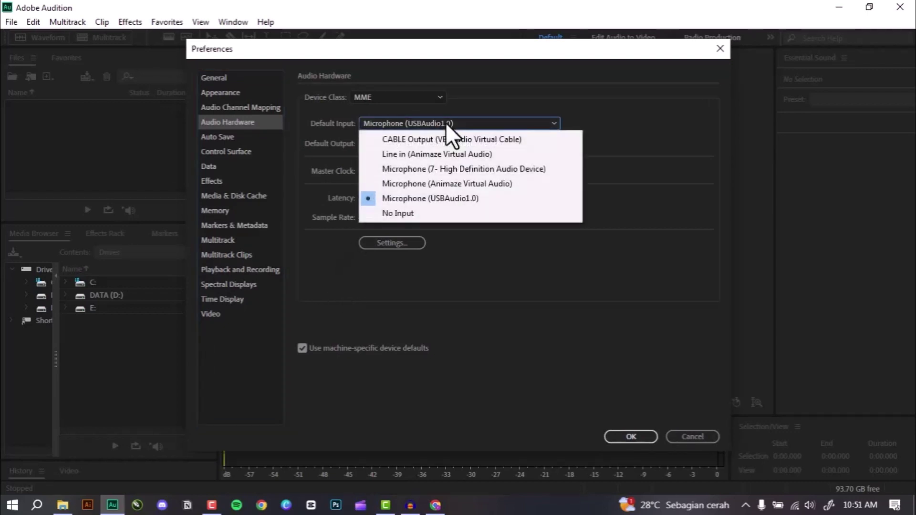
click(461, 200)
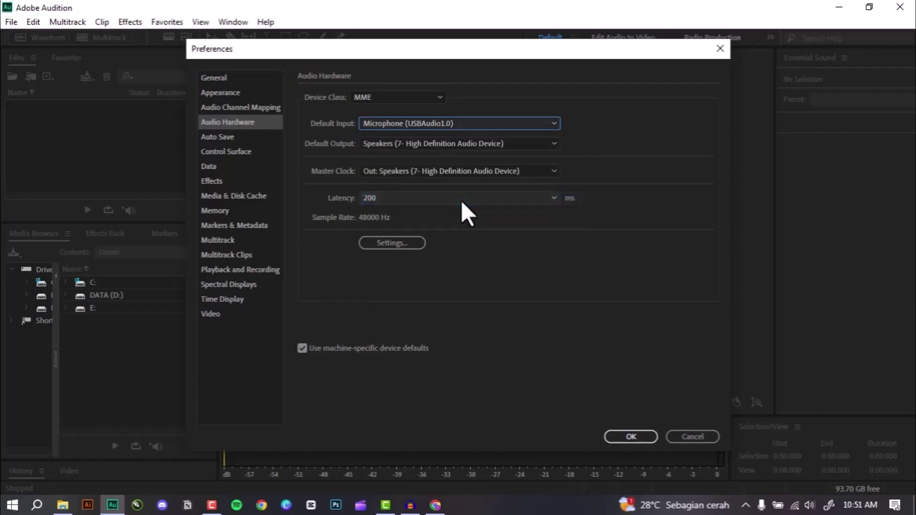
click(622, 438)
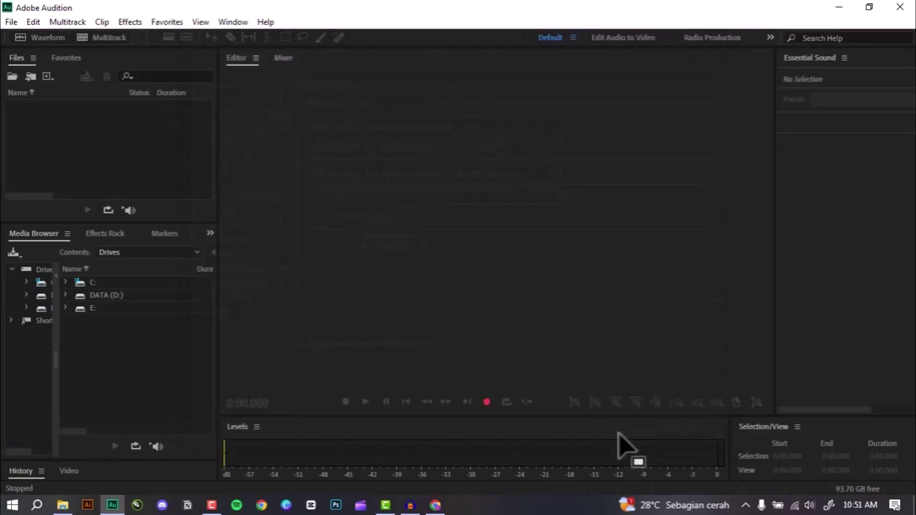
Step: Create a new audio file named coba for recording, at 48000 Hz, stereo, 32-bit float
click(486, 401)
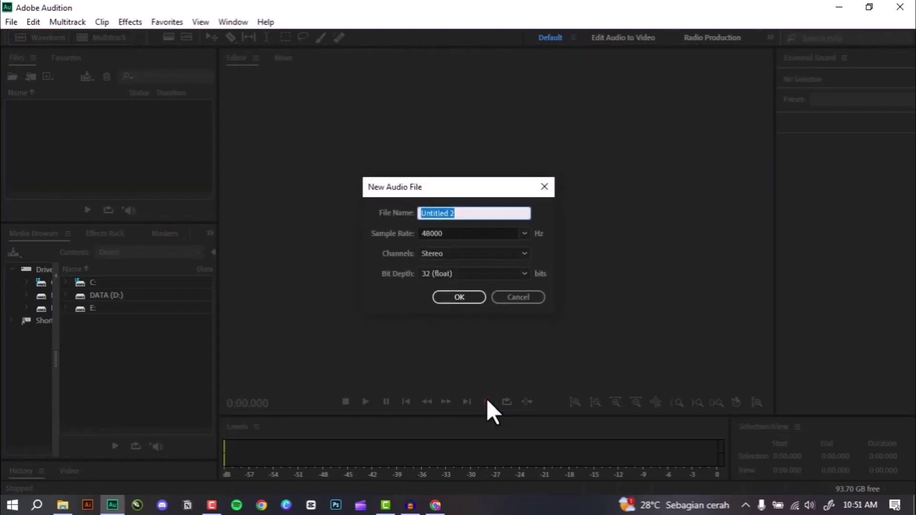
text(coba)
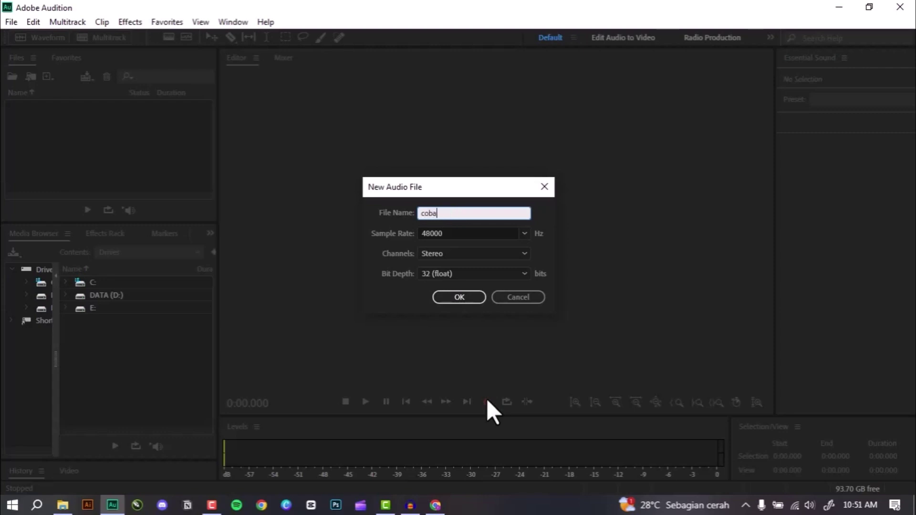
click(460, 297)
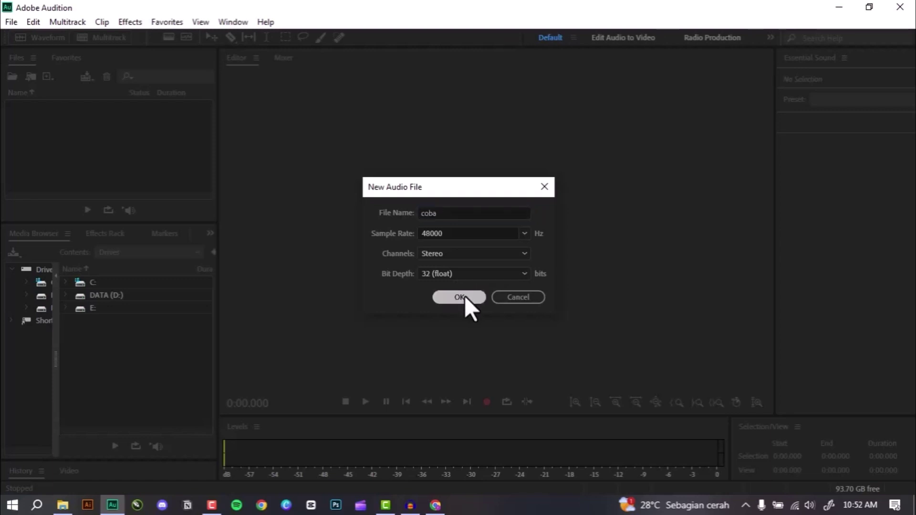
Step: Record a voice take about 15 seconds long into the coba file and play it back
key(shift+space)
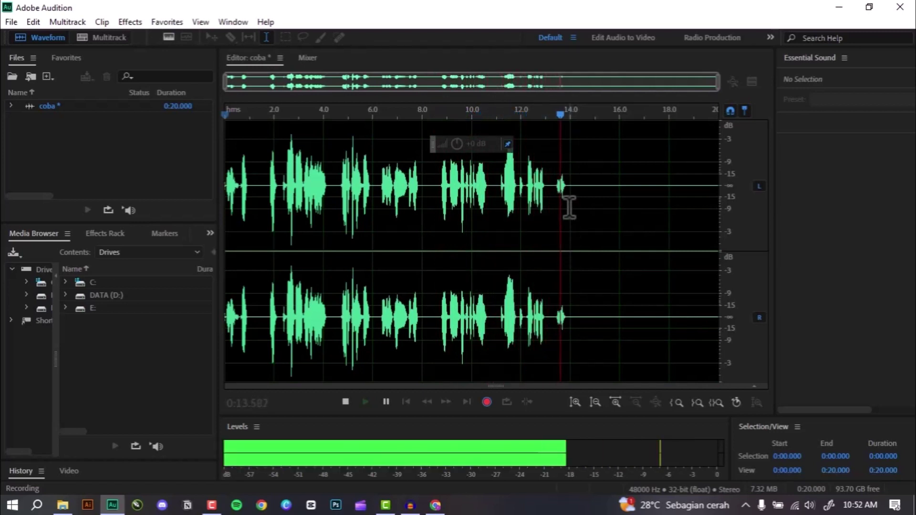
key(space)
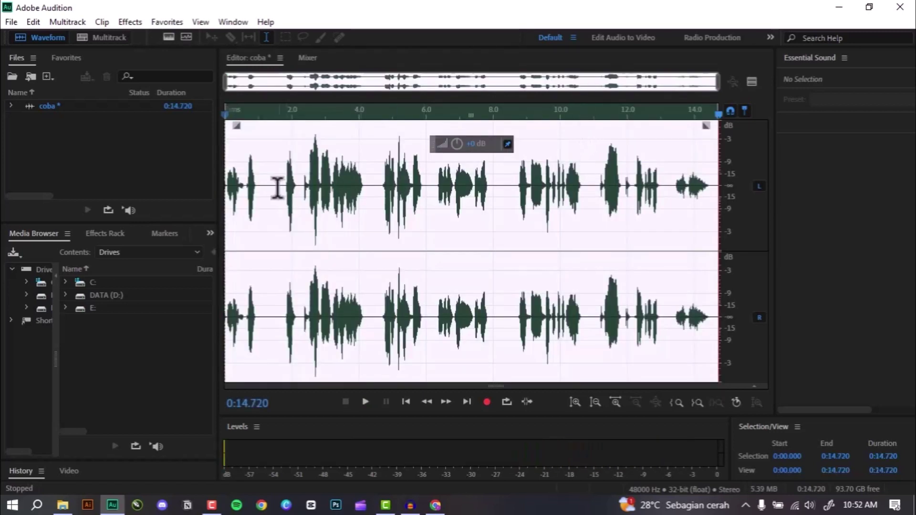
key(space)
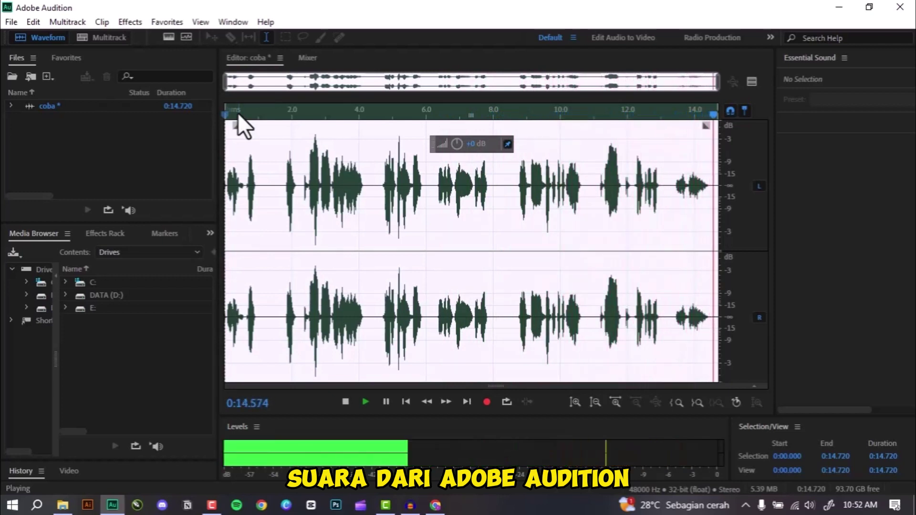
key(space)
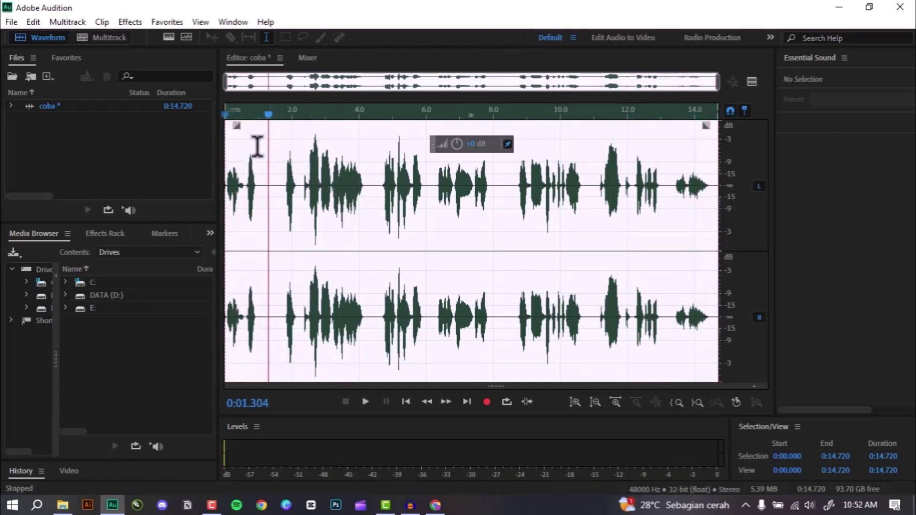
click(128, 22)
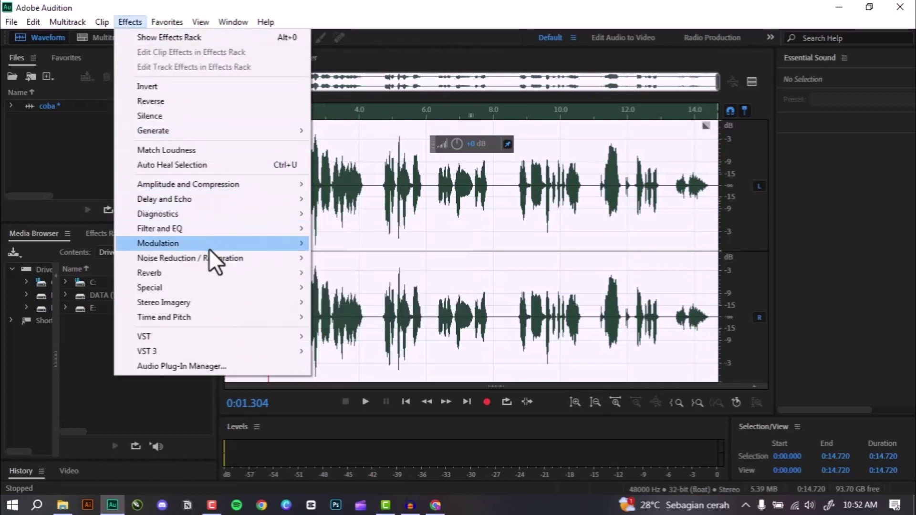
mouse_move(209, 256)
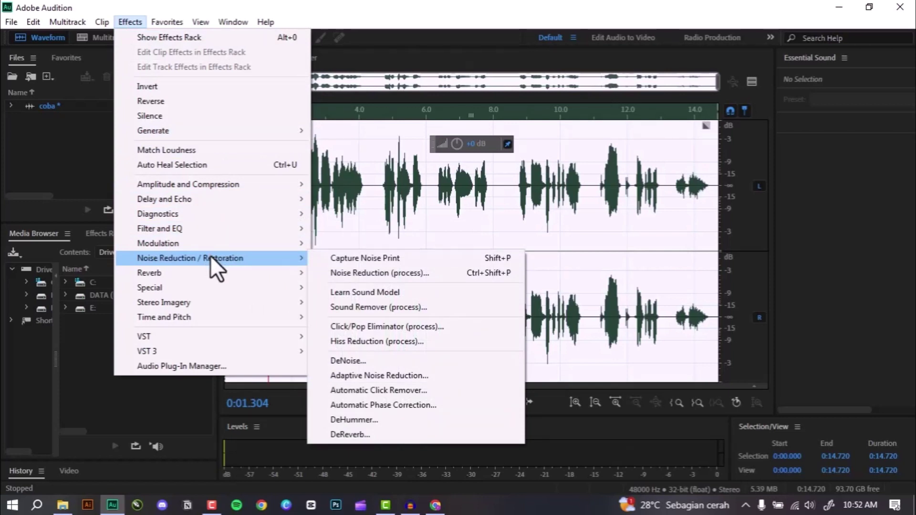
mouse_move(281, 257)
click(400, 268)
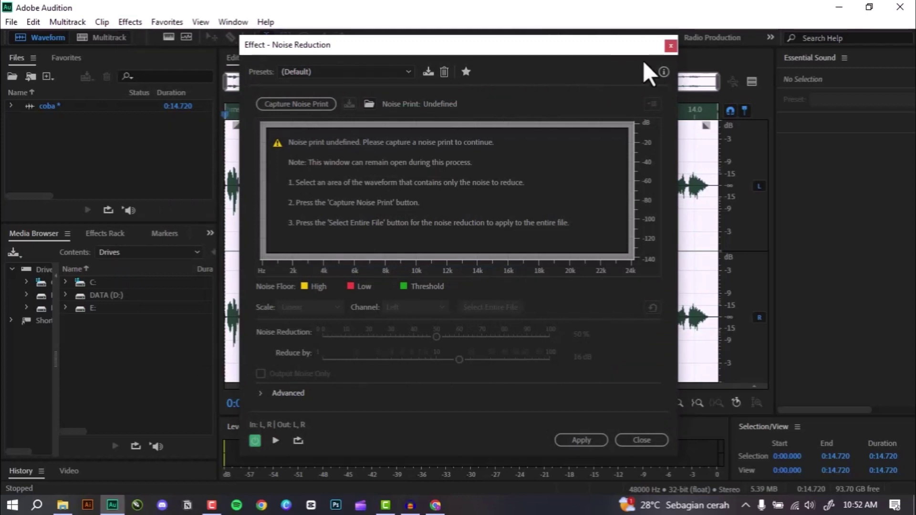
click(671, 46)
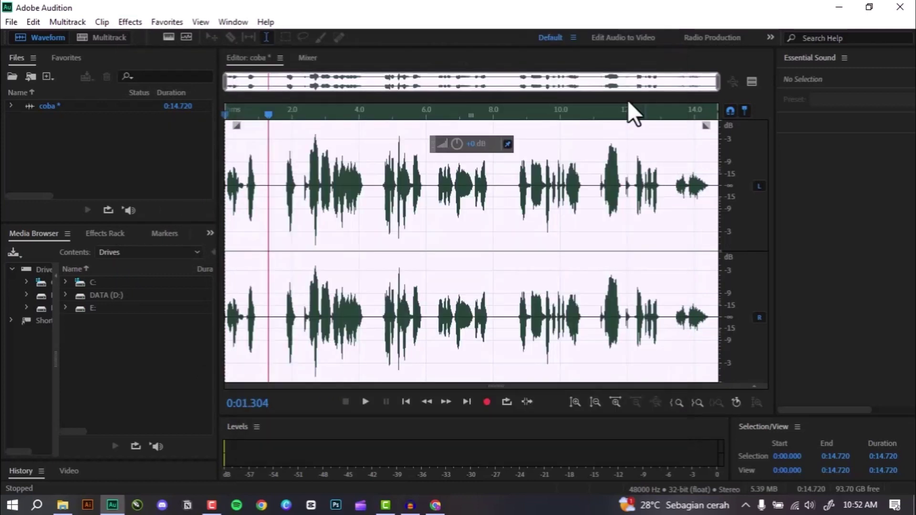
Step: Capture a noise print from the silent gap between about 1.1 and 1.8 seconds and apply Noise Reduction to that gap
click(263, 188)
drag(263, 189, 284, 188)
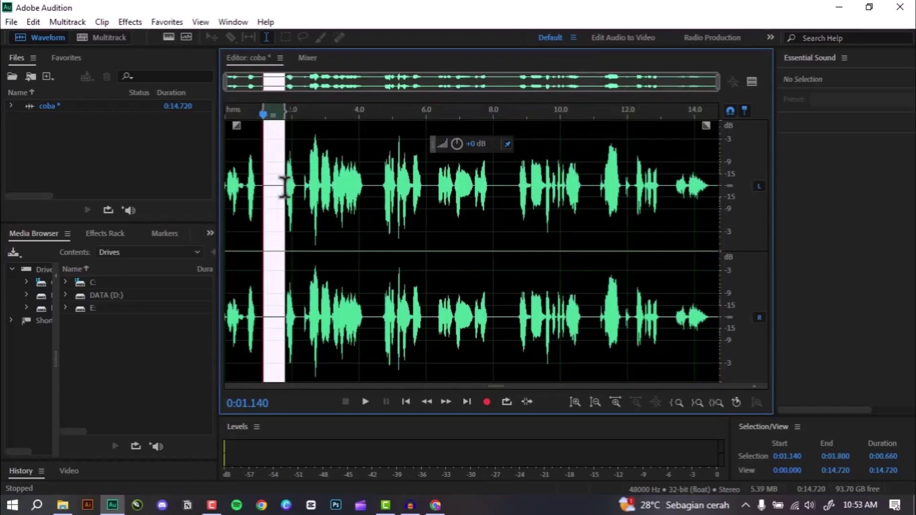
click(131, 22)
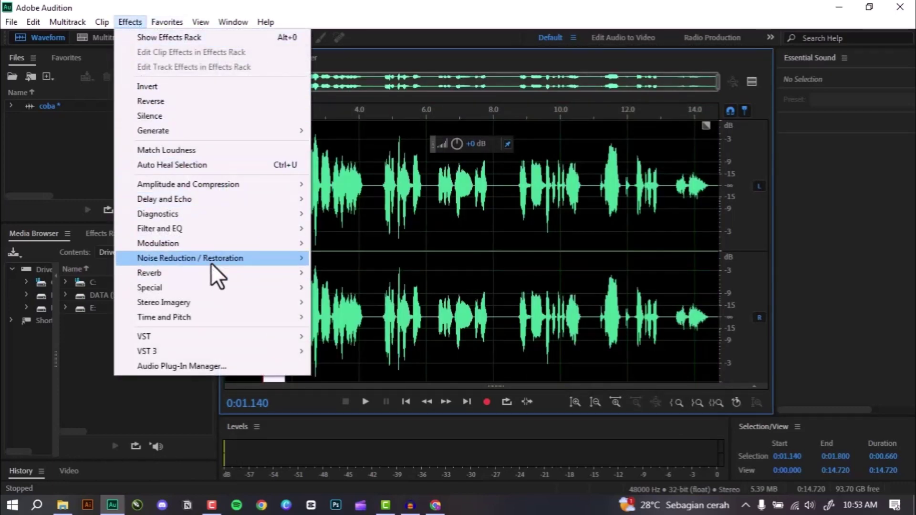
click(355, 269)
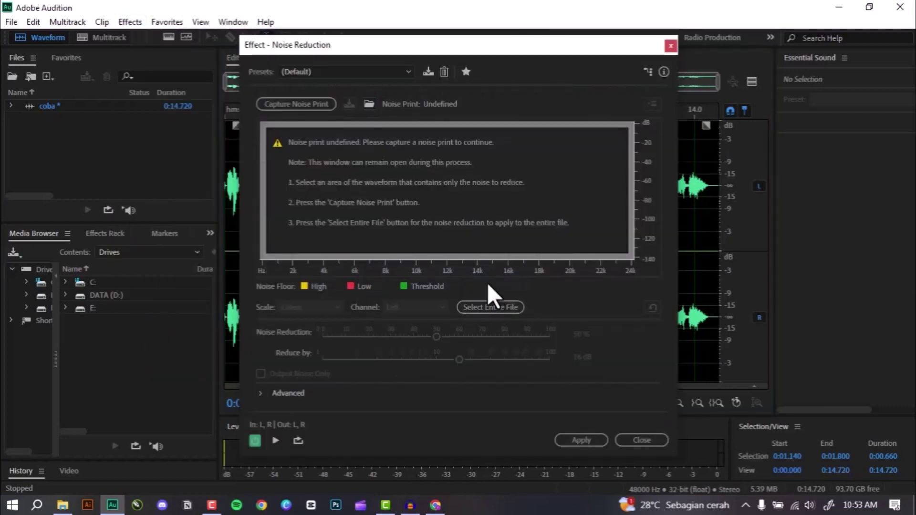
click(286, 103)
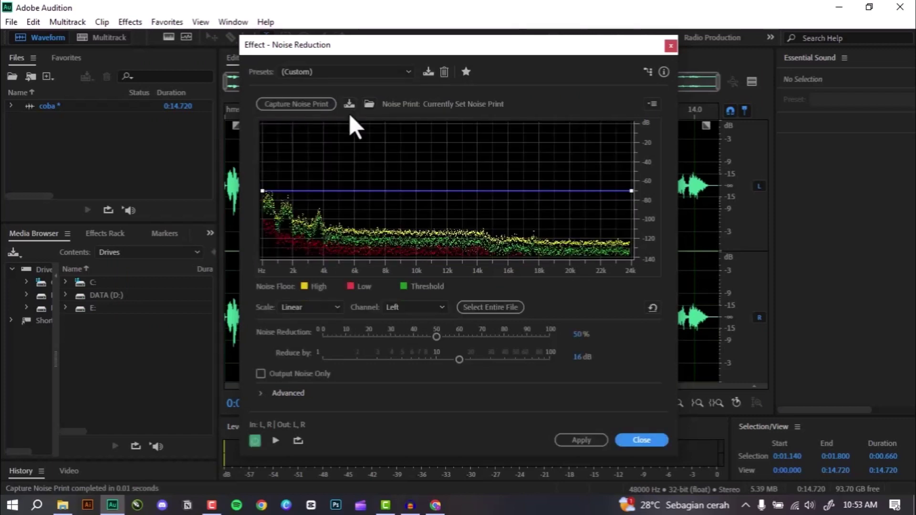
click(570, 442)
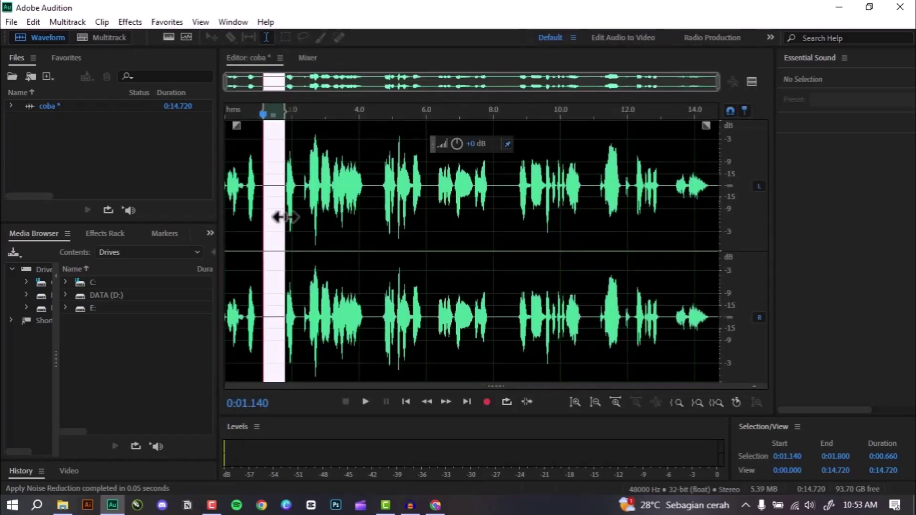
Step: Select the entire waveform and apply Noise Reduction to it with the captured noise print
click(300, 214)
key(ctrl+a)
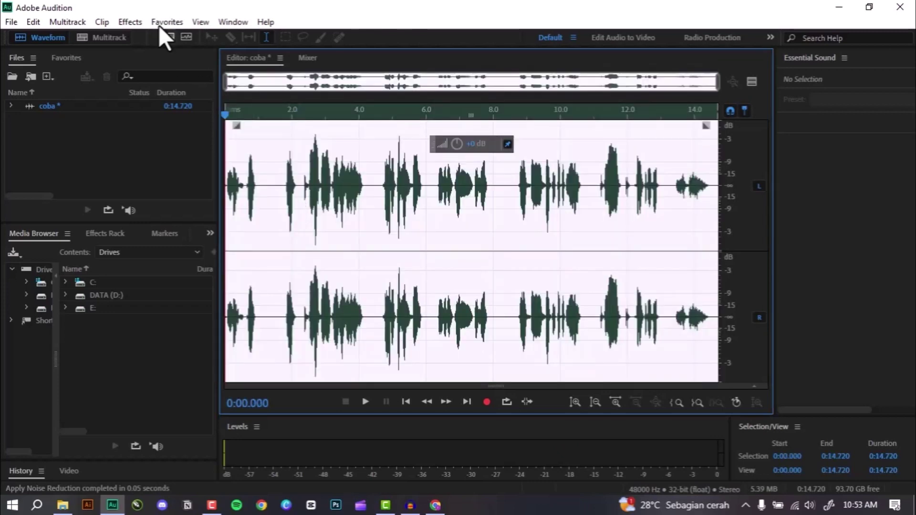
click(131, 22)
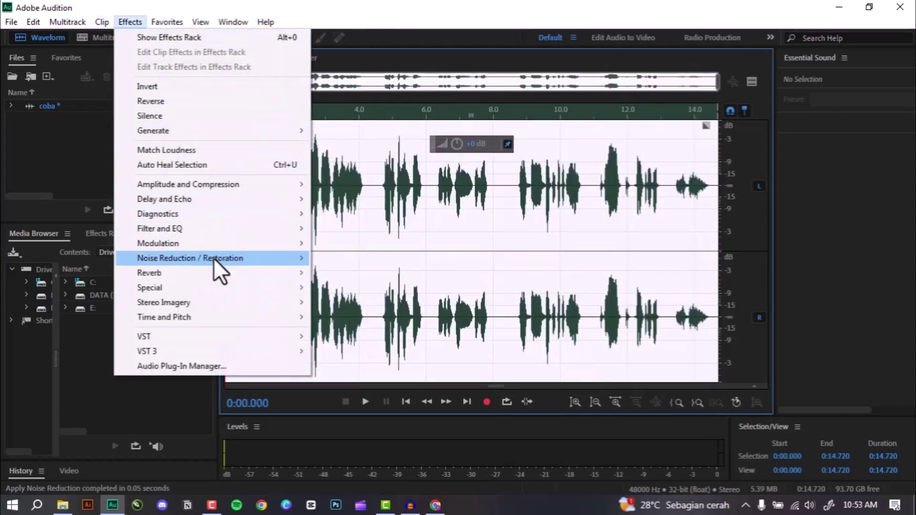
mouse_move(223, 262)
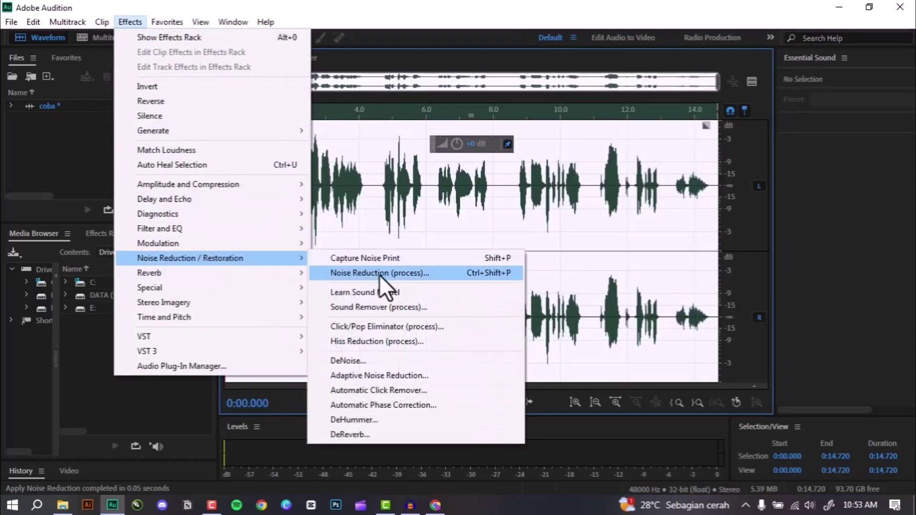
click(380, 273)
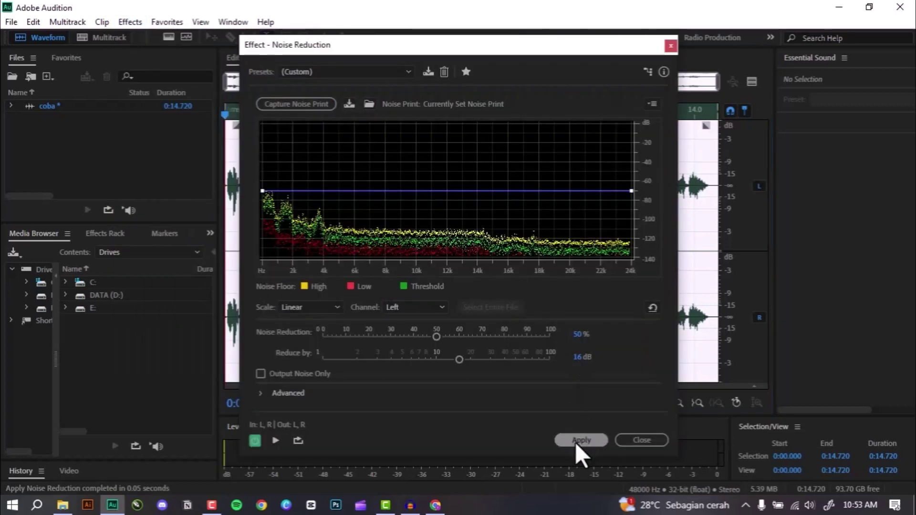
click(575, 442)
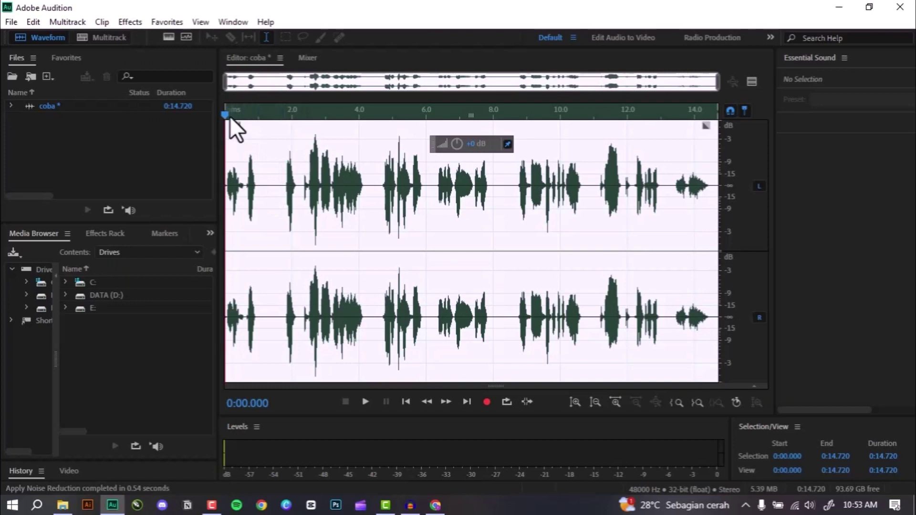
Step: Play back part of the noise-reduced recording from about 1.8 seconds to check the sound
click(284, 168)
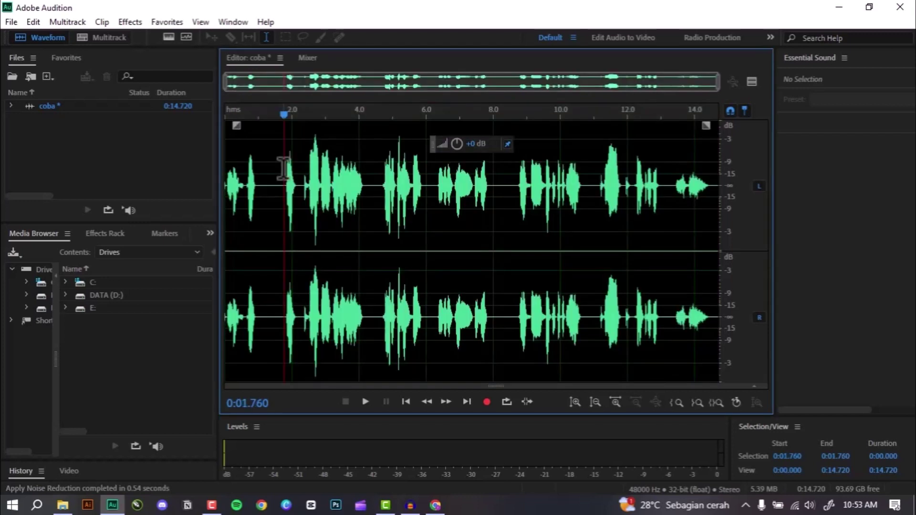
key(space)
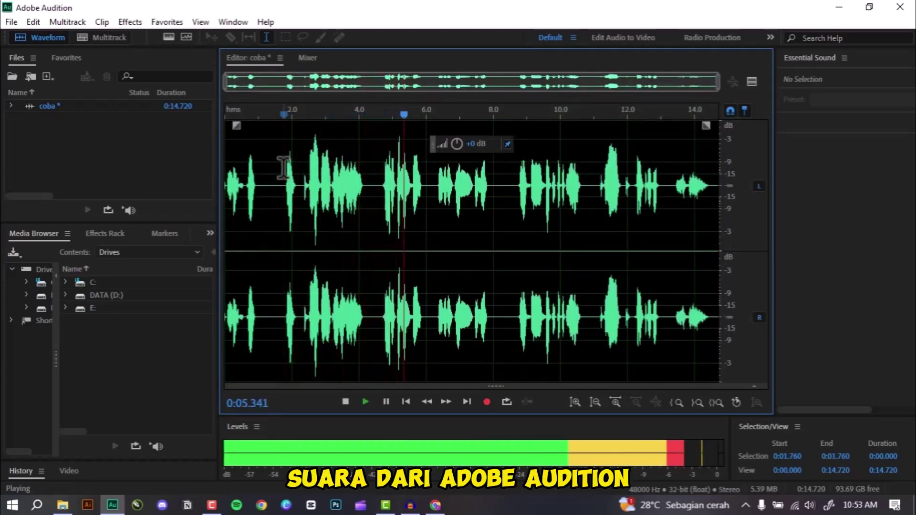
key(space)
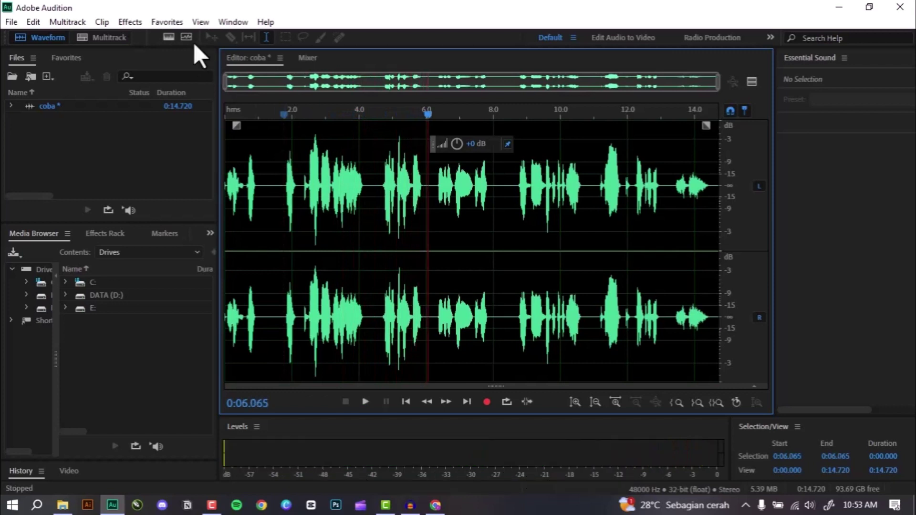
Step: Apply the Vocal Enhancer effect with the Male preset to the whole recording and play back the opening seconds
click(133, 20)
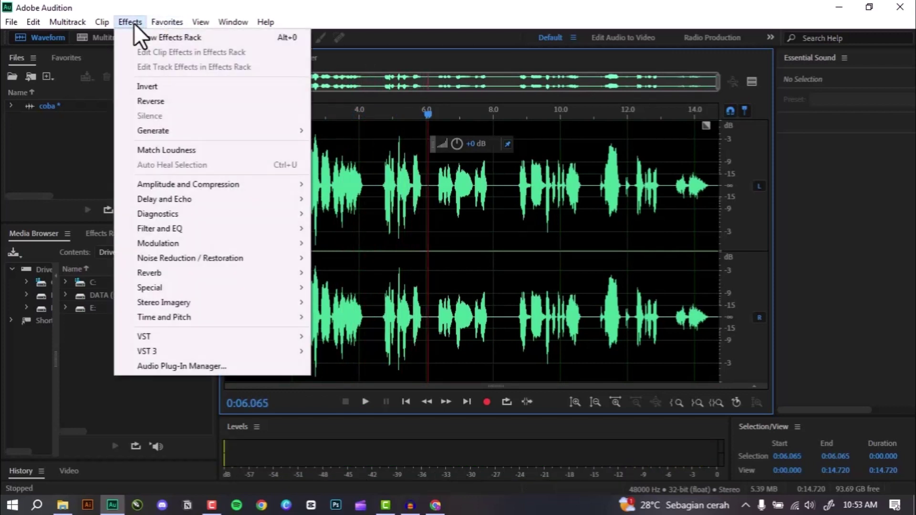
mouse_move(193, 299)
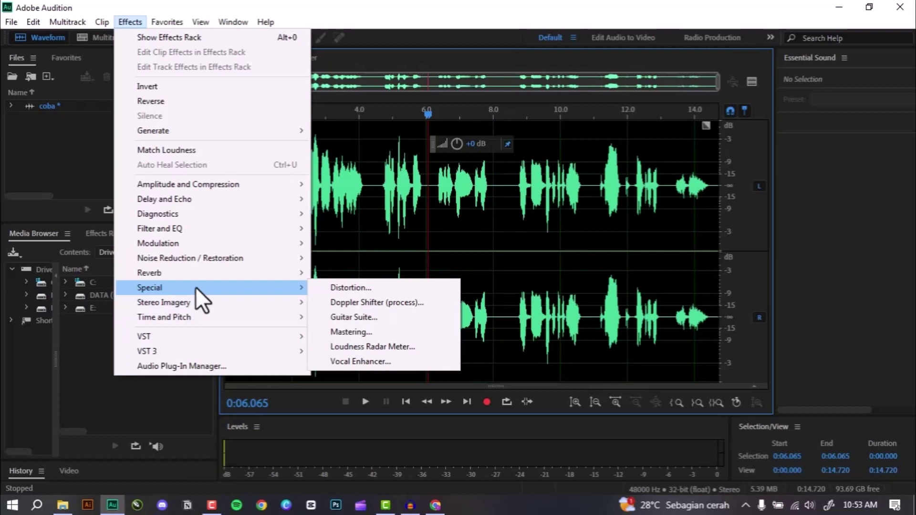
mouse_move(200, 258)
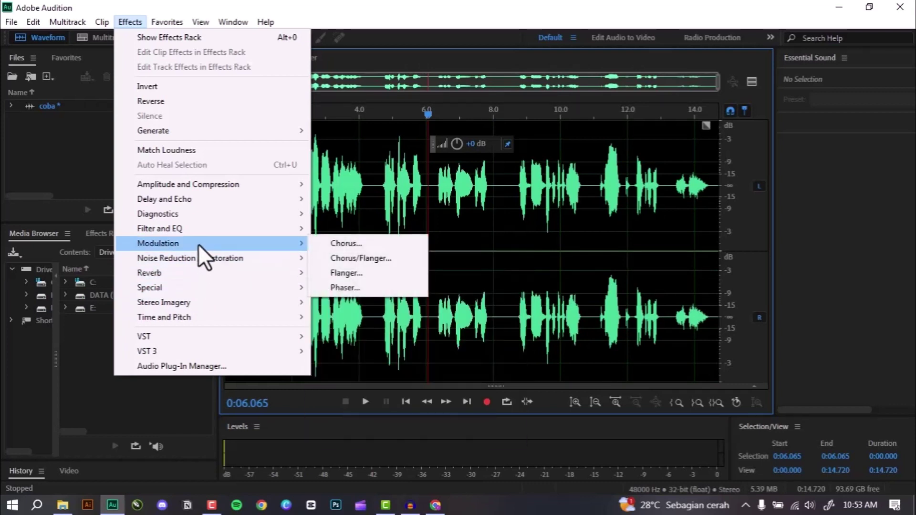
mouse_move(194, 225)
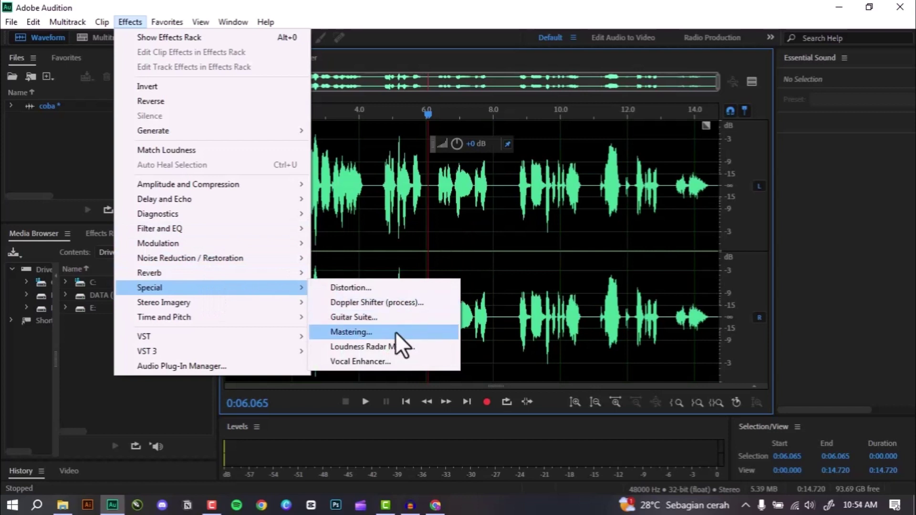
click(393, 364)
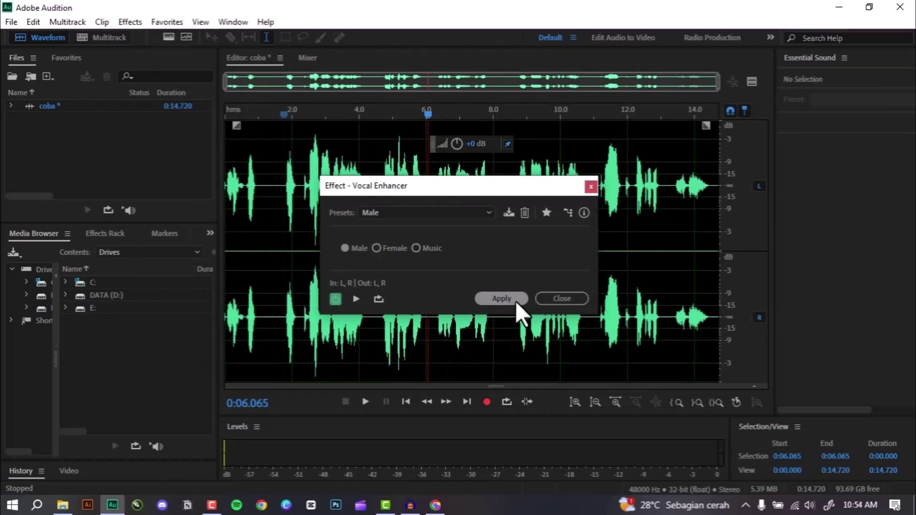
click(439, 213)
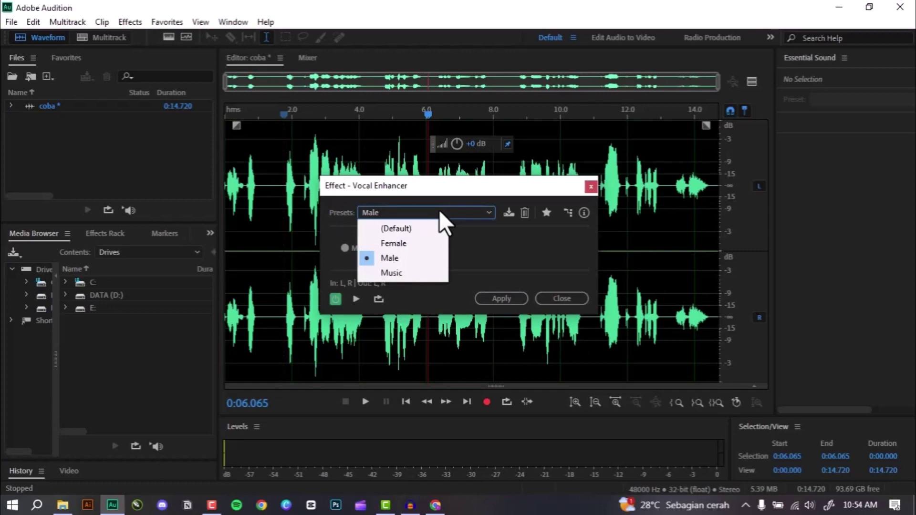
click(461, 238)
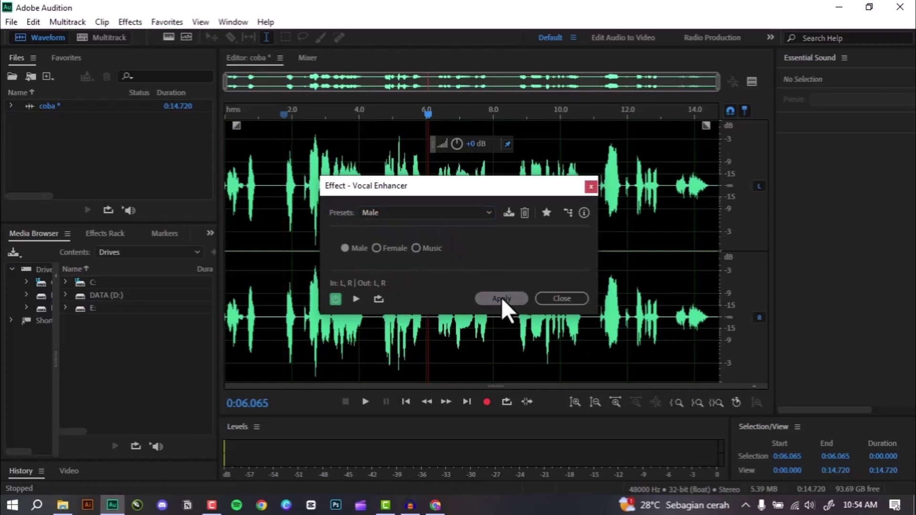
click(501, 298)
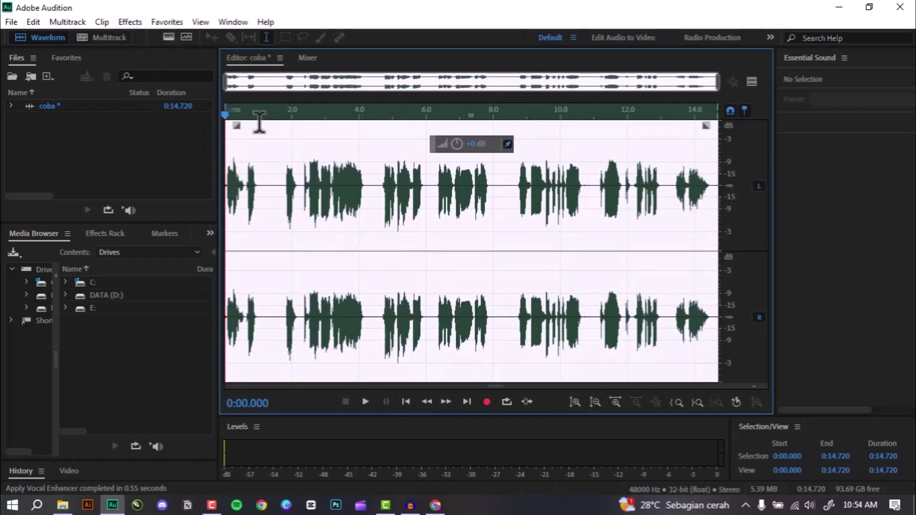
key(space)
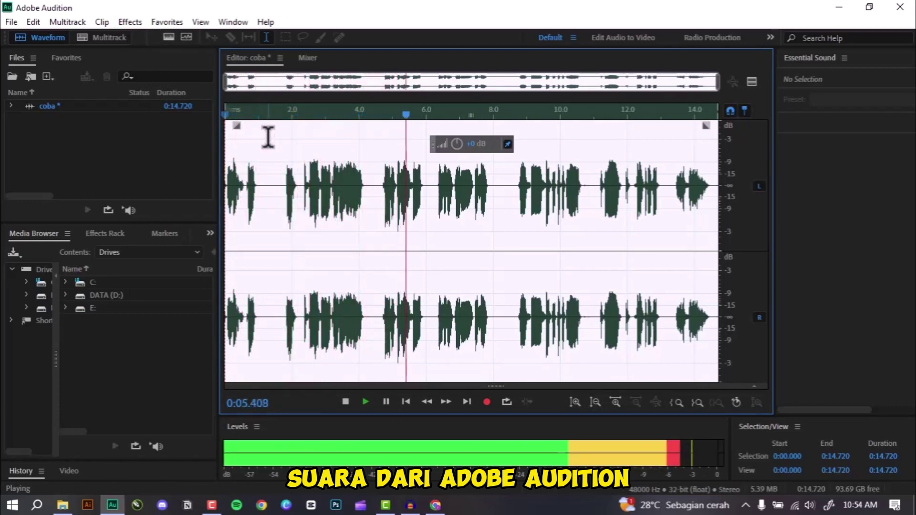
key(space)
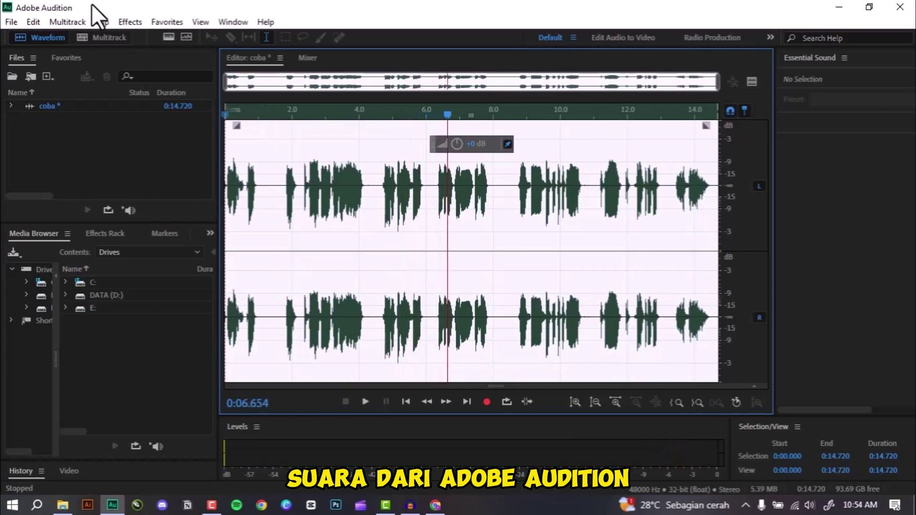
Step: Apply the Studio Reverb effect with the Mastering Reverb preset to the whole recording
click(126, 21)
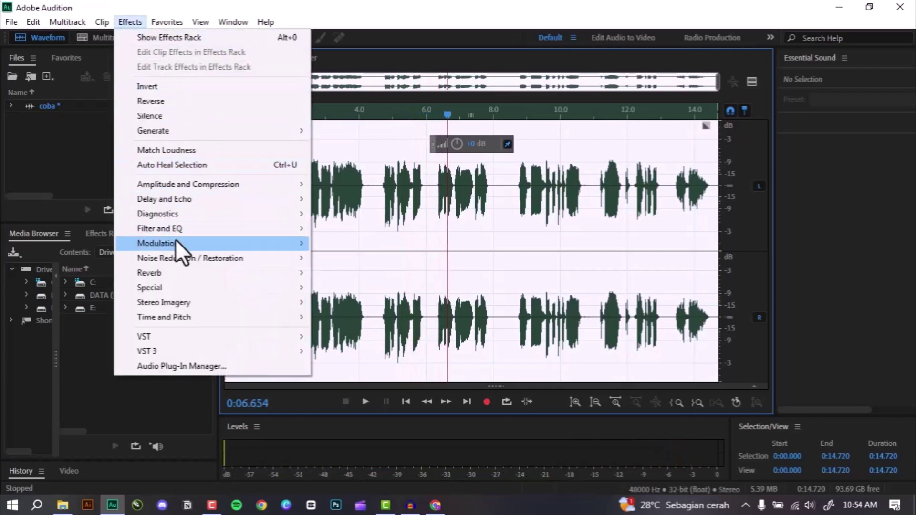
mouse_move(191, 269)
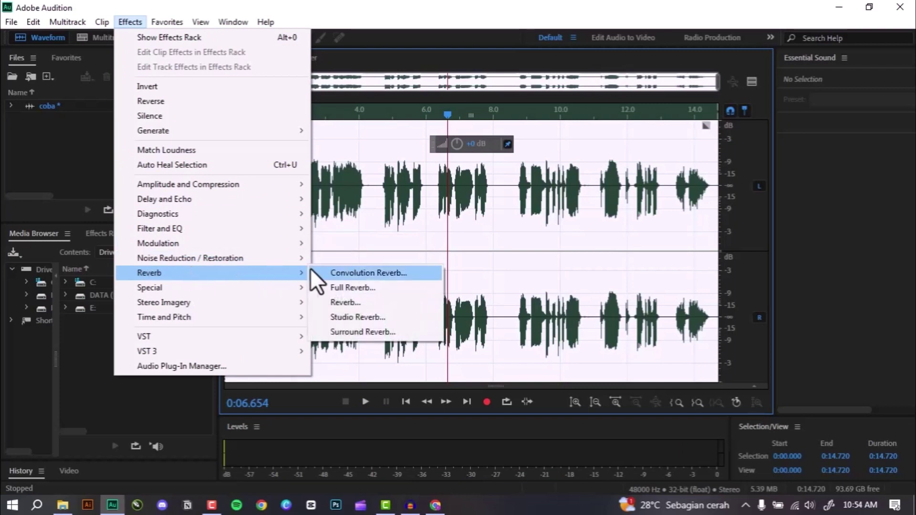
click(352, 317)
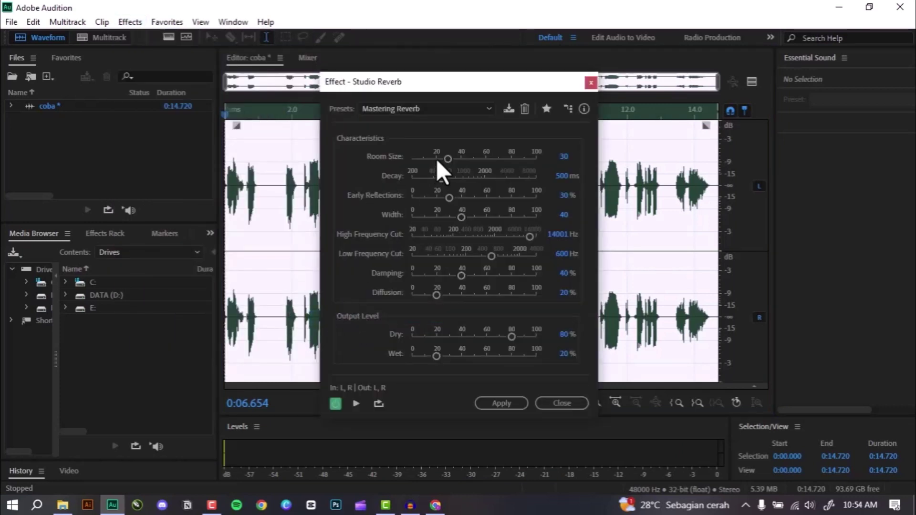
click(463, 111)
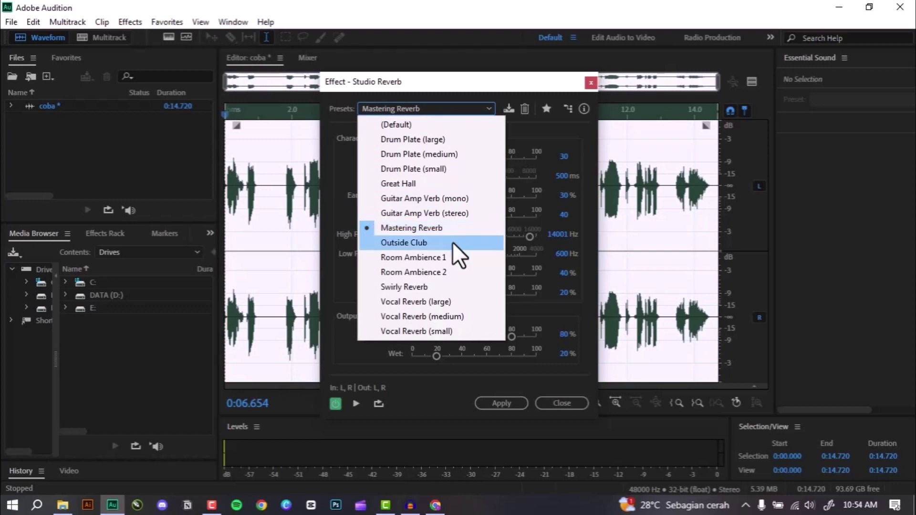
click(456, 227)
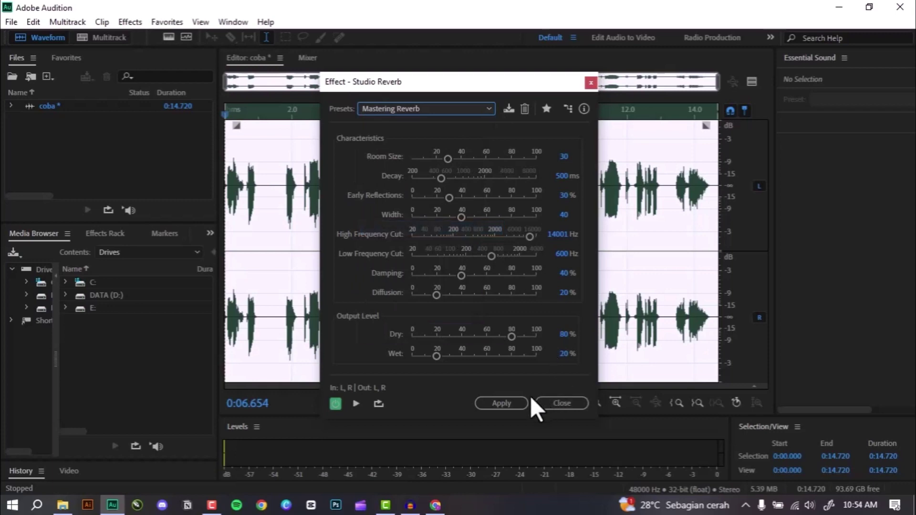
click(506, 404)
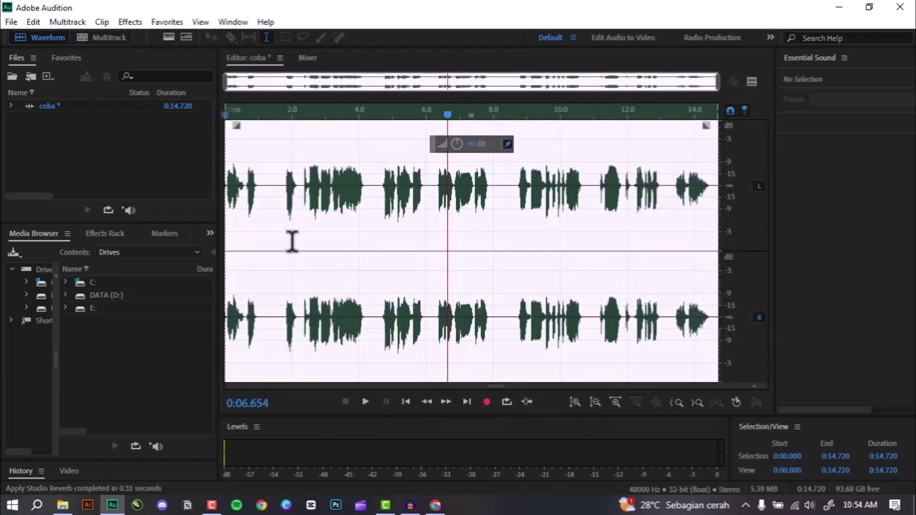
Step: Play back part of the recording to check how the added reverb sounds
click(408, 114)
key(space)
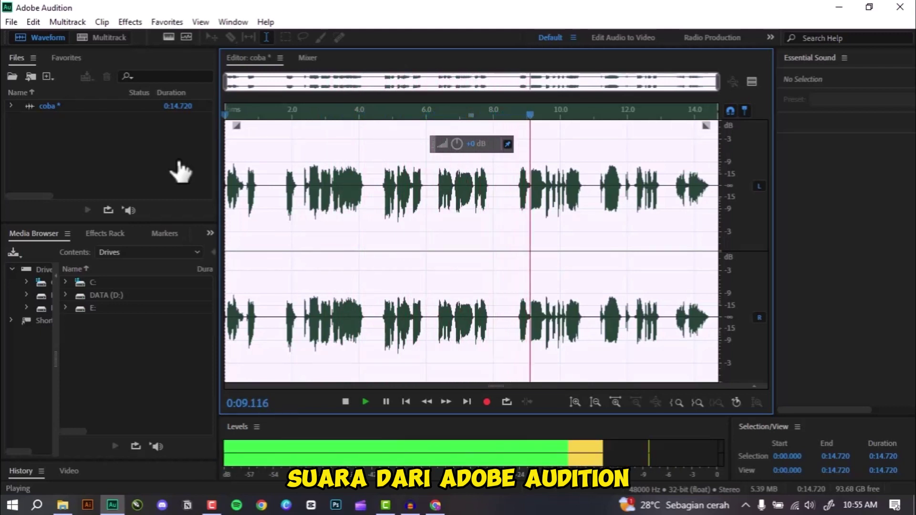
key(space)
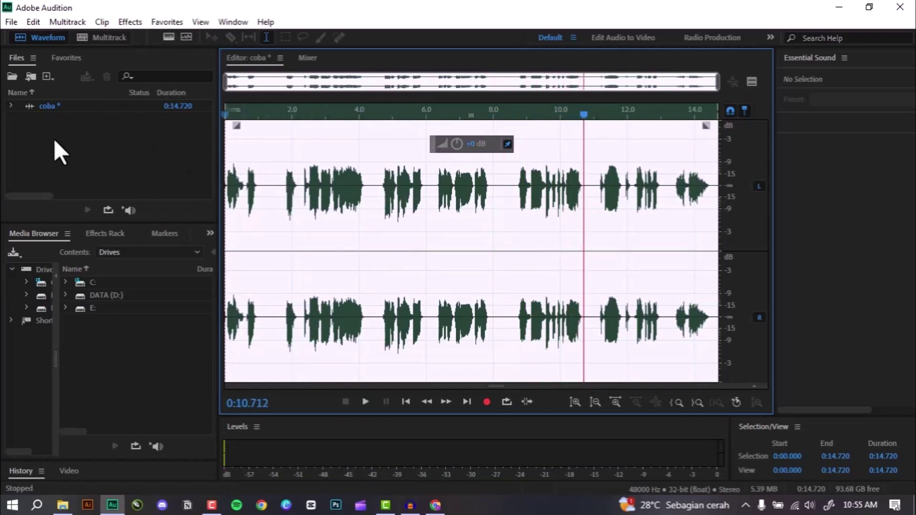
Step: Clear the waveform selection and export the coba file as coba.wav in Wave PCM format to the Documents folder
click(67, 105)
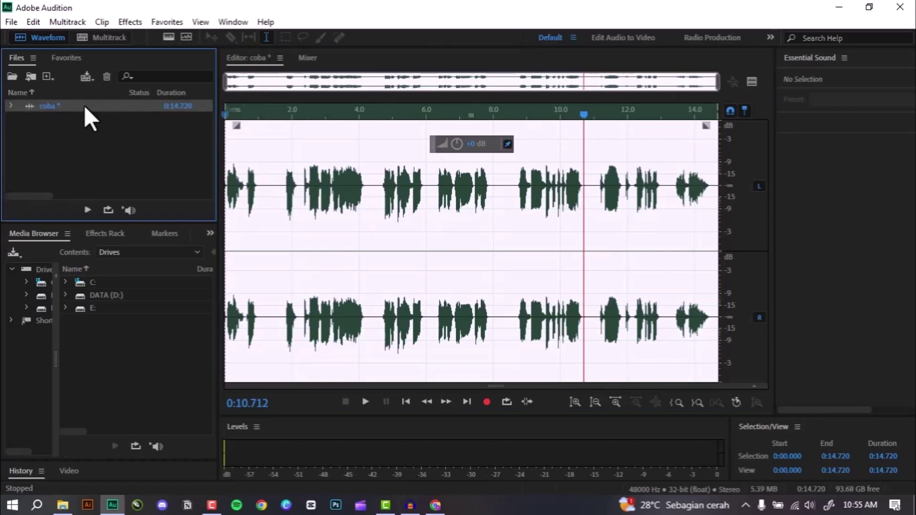
click(455, 190)
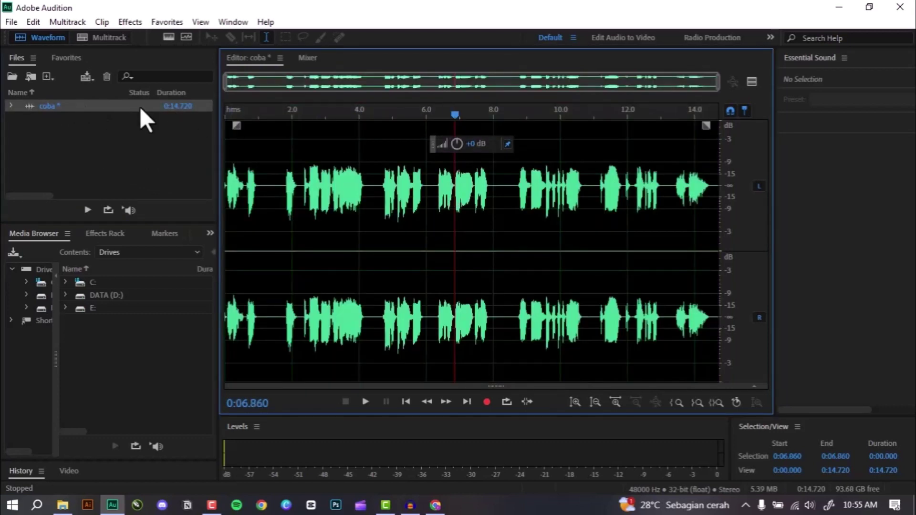
click(11, 22)
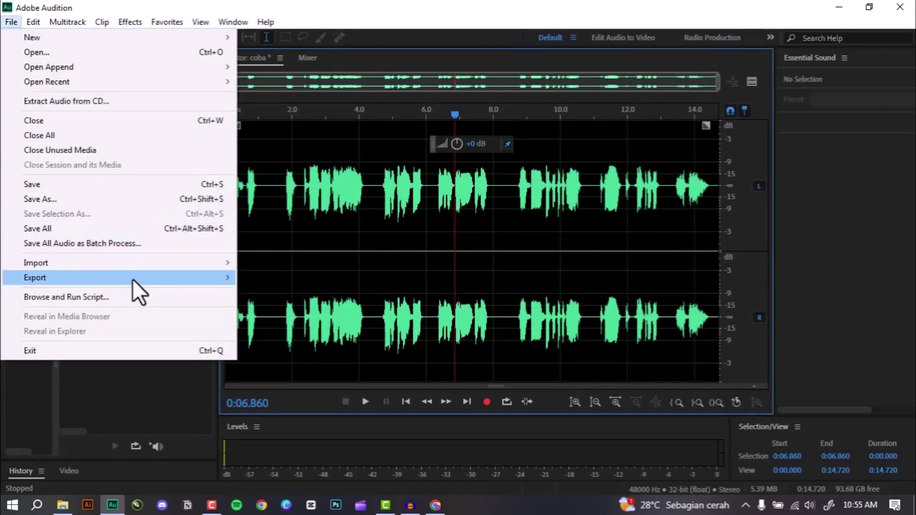
mouse_move(138, 278)
click(276, 277)
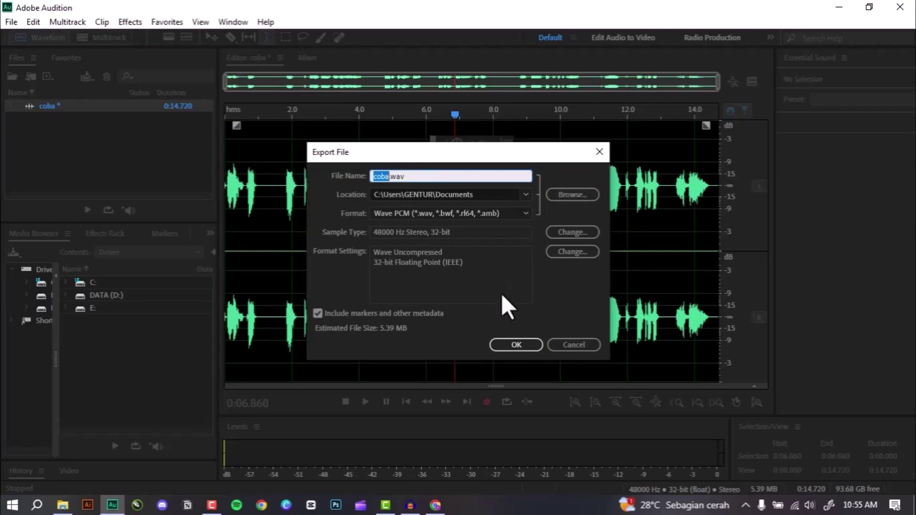
click(500, 345)
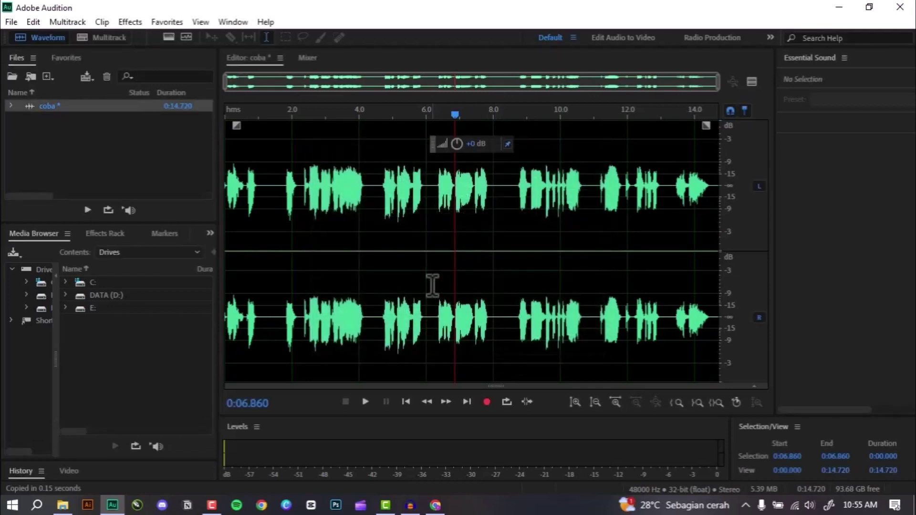
Step: Switch to File Explorer, play the exported coba WAV file from Documents in VLC media player, and pause it
click(72, 506)
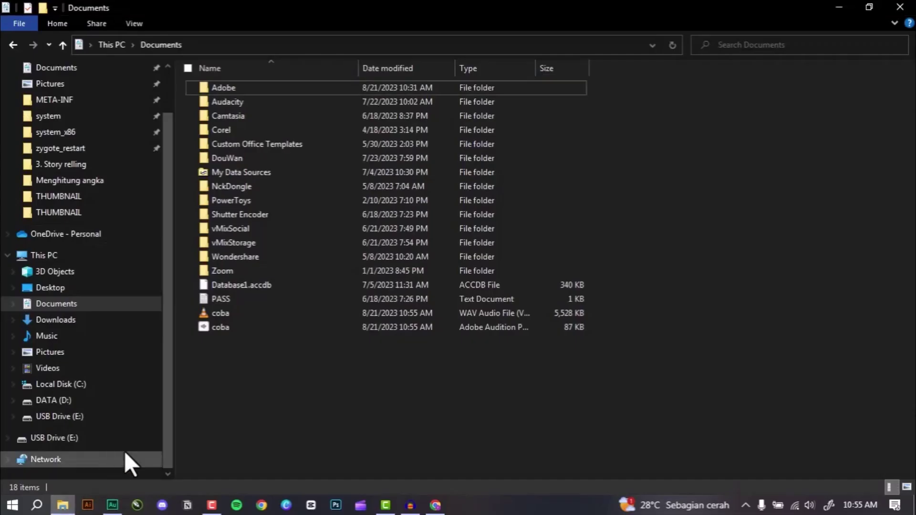
click(243, 311)
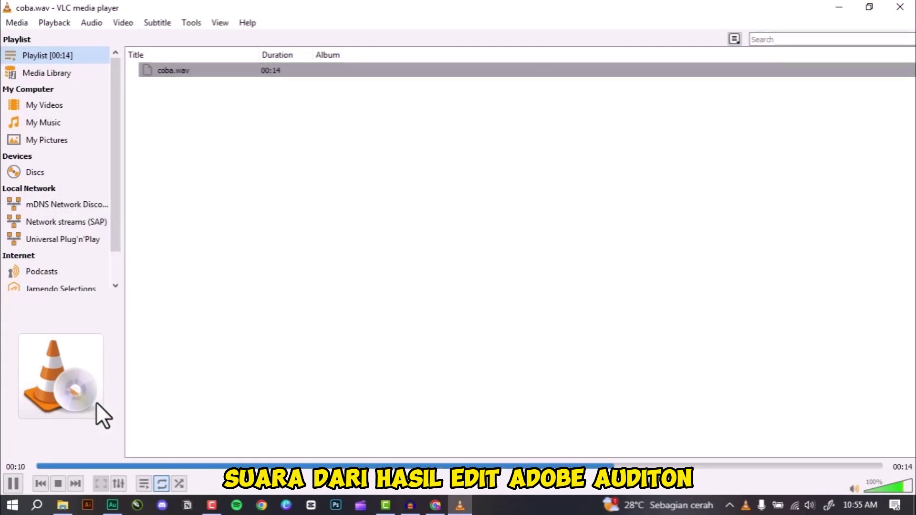
click(9, 484)
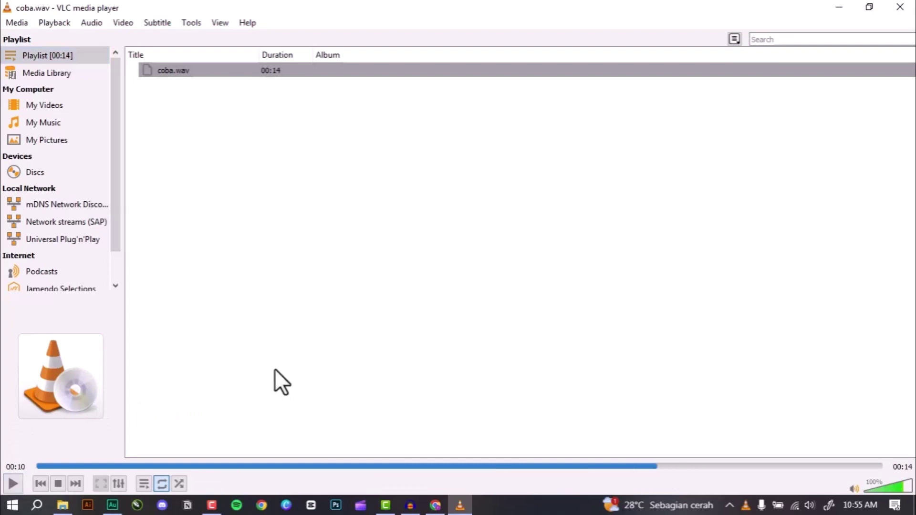